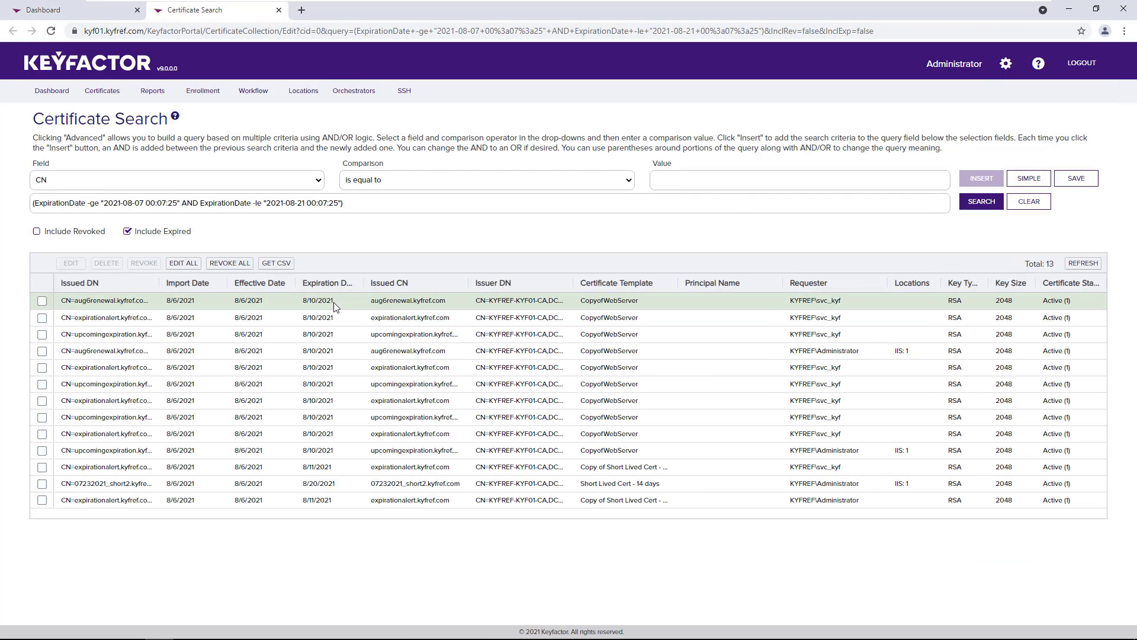
Step: One-click renew the aug6renewal.kyfref.com certificate, keeping its private key
right_click(318, 355)
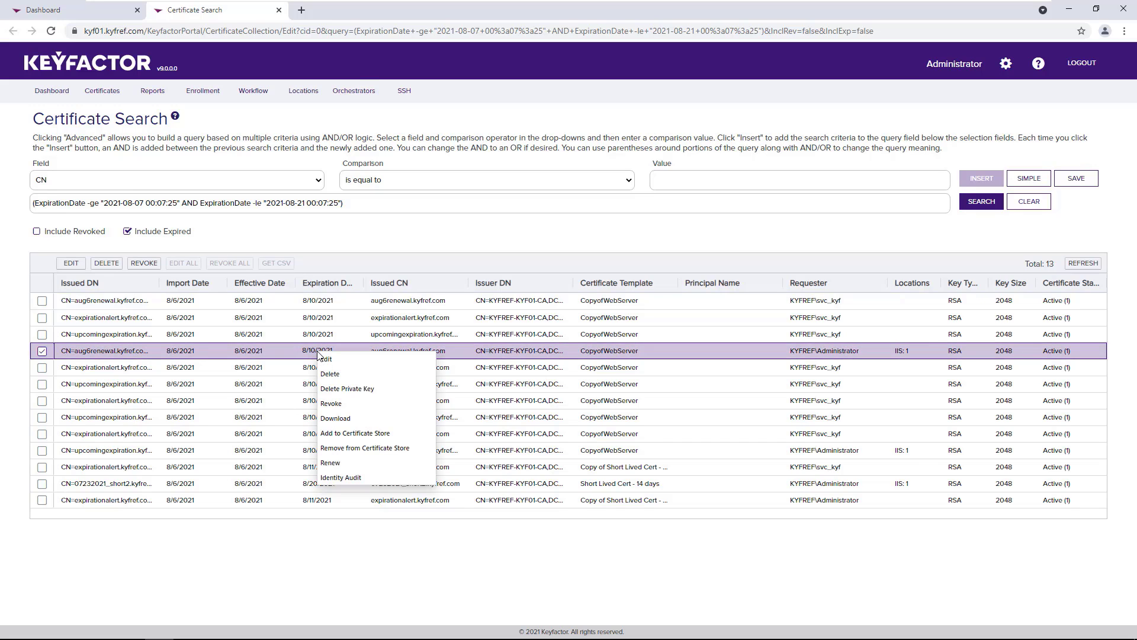
click(333, 465)
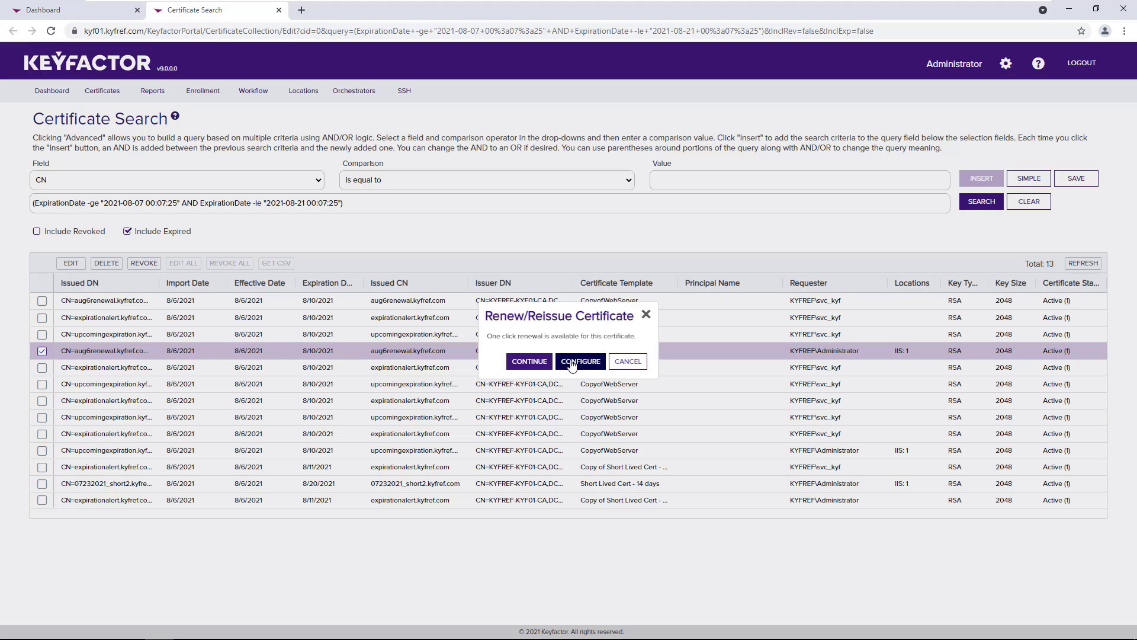
click(530, 363)
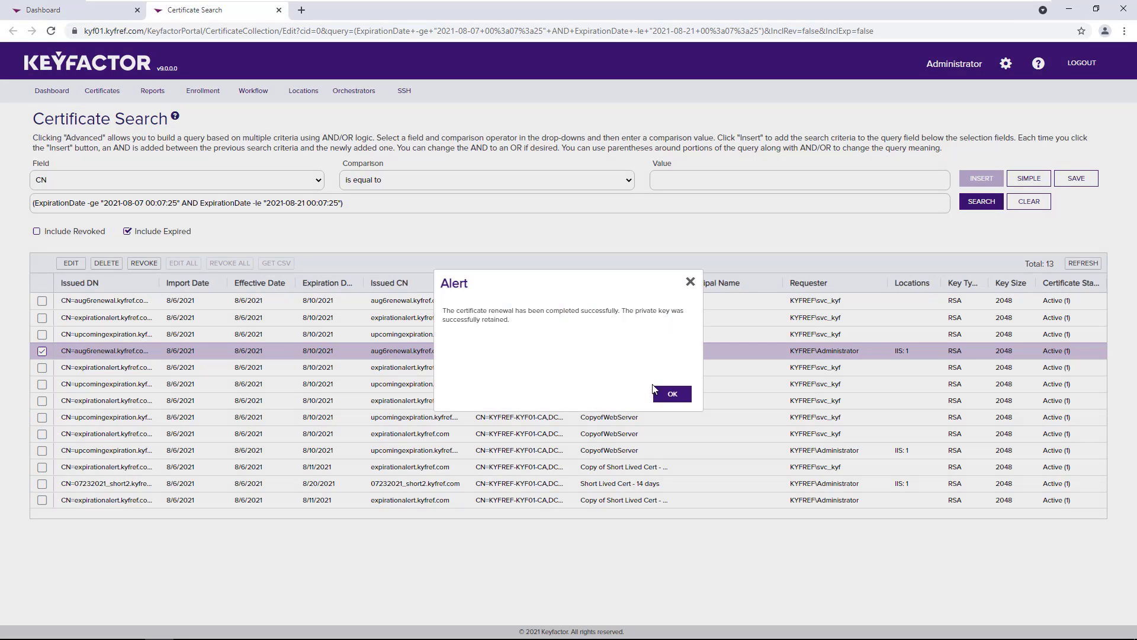
Step: Select the immediate IISManagement job for kyf01 IIS Personal in Orchestrator Job Status and refresh the list
click(669, 397)
mouse_move(304, 90)
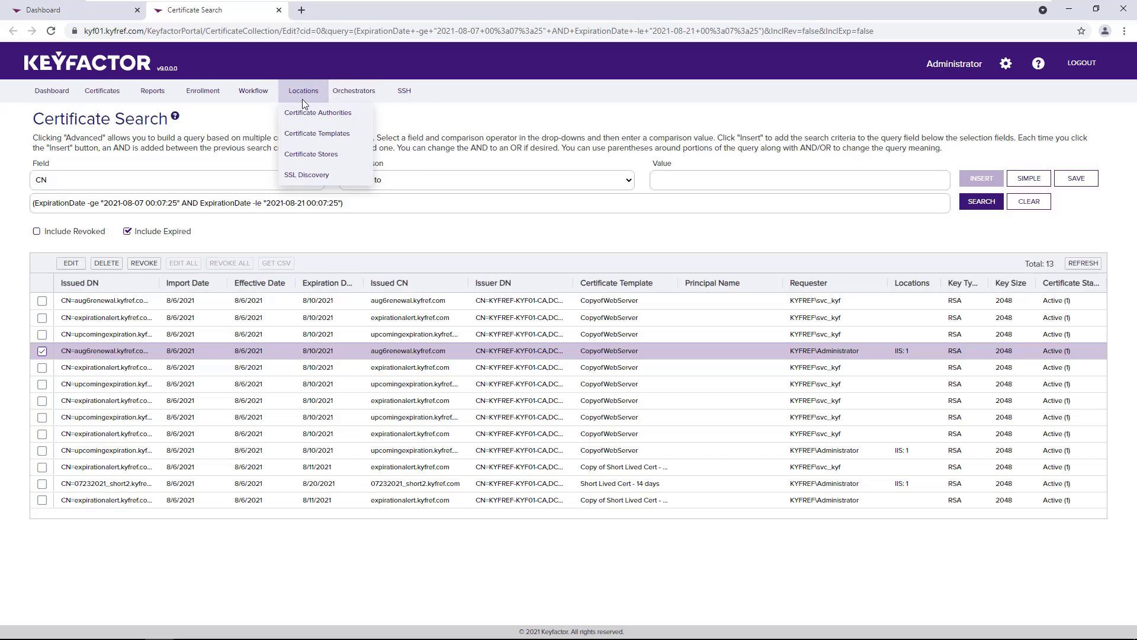
click(347, 154)
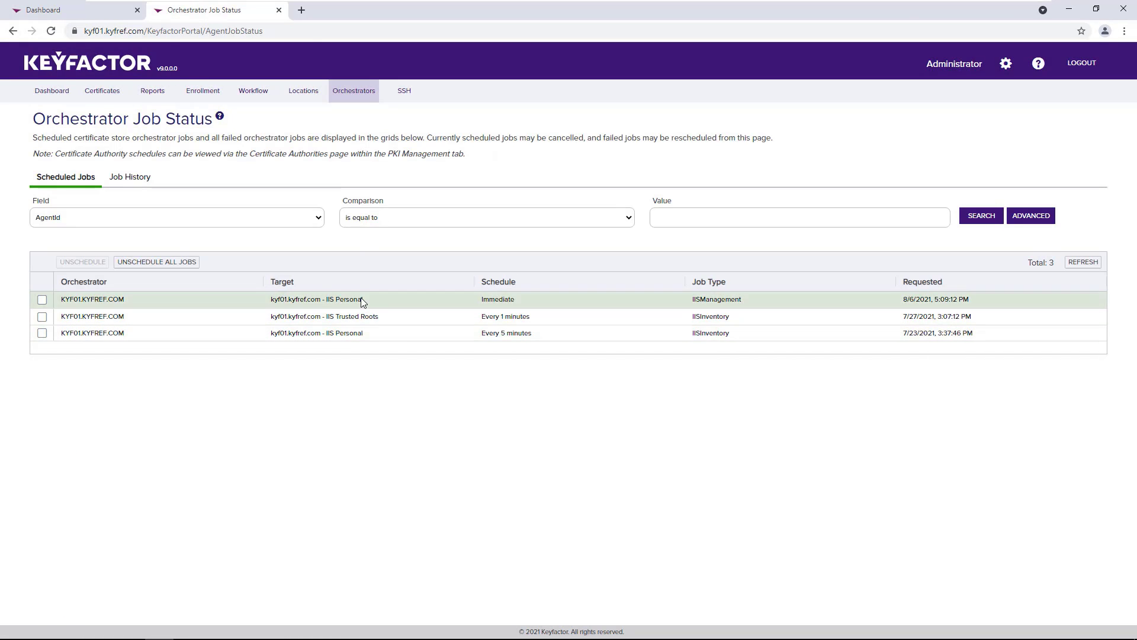
click(359, 300)
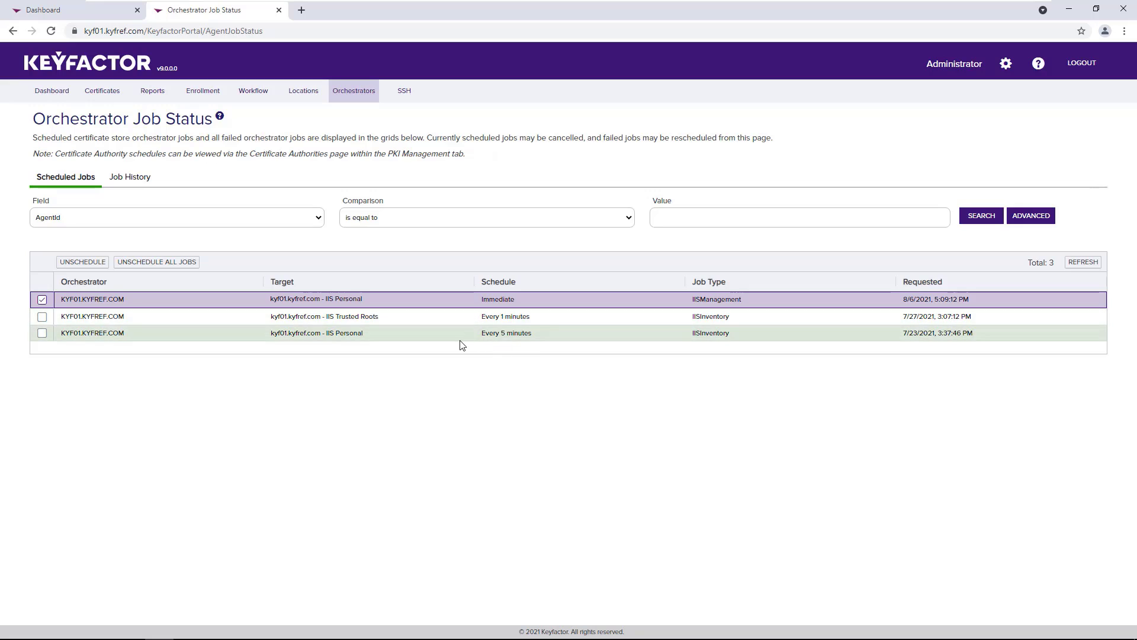
click(1082, 262)
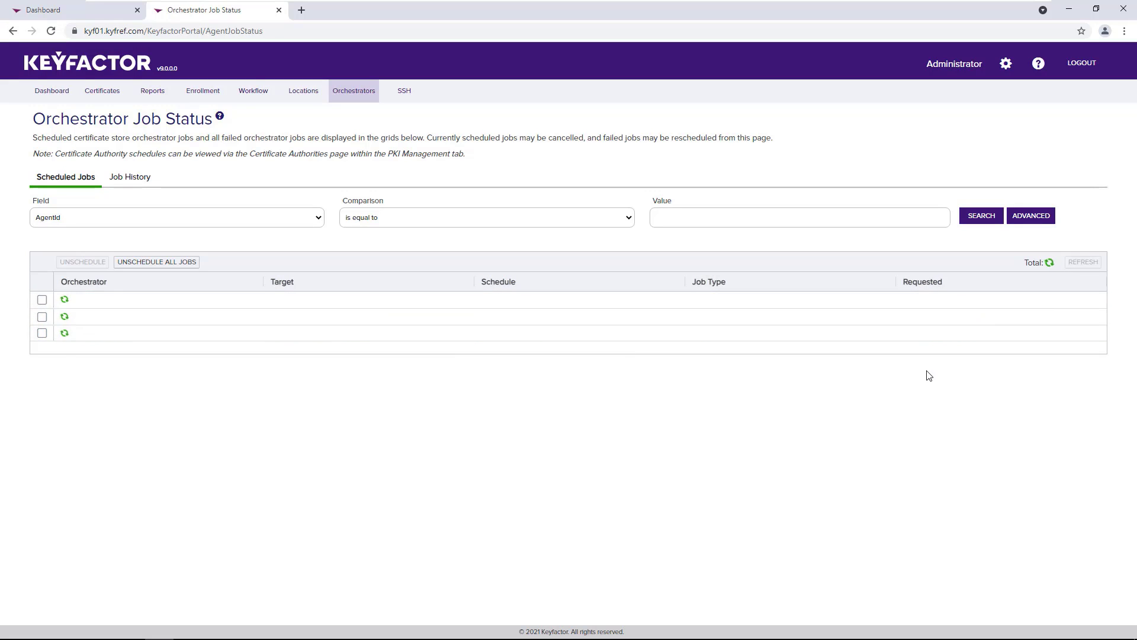